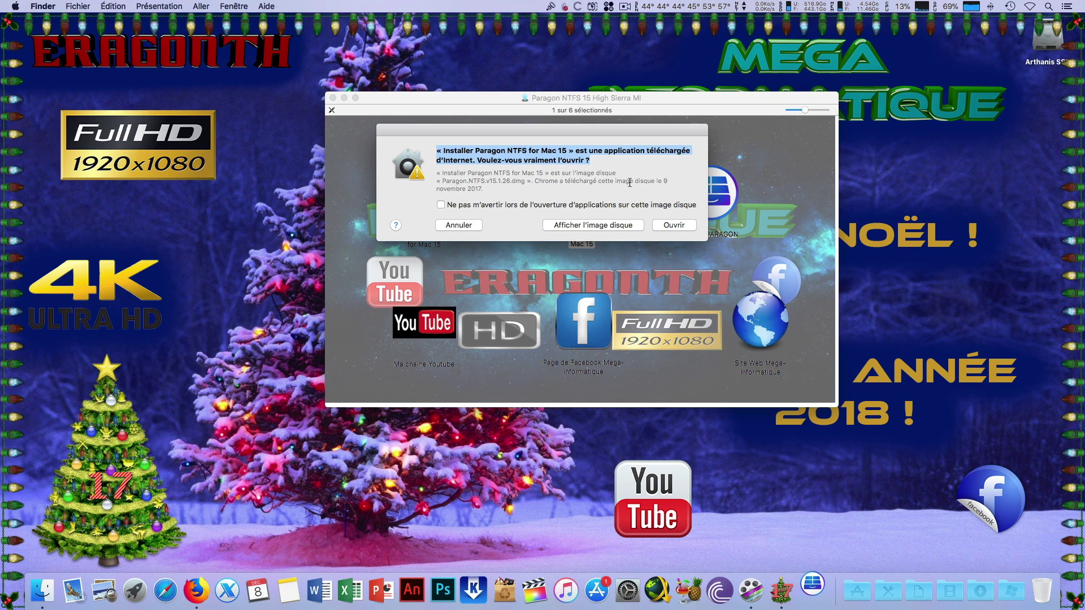
Open the downloaded Paragon NTFS for Mac 15 installer, accept the licence agreement and proceed with the installation.
click(667, 226)
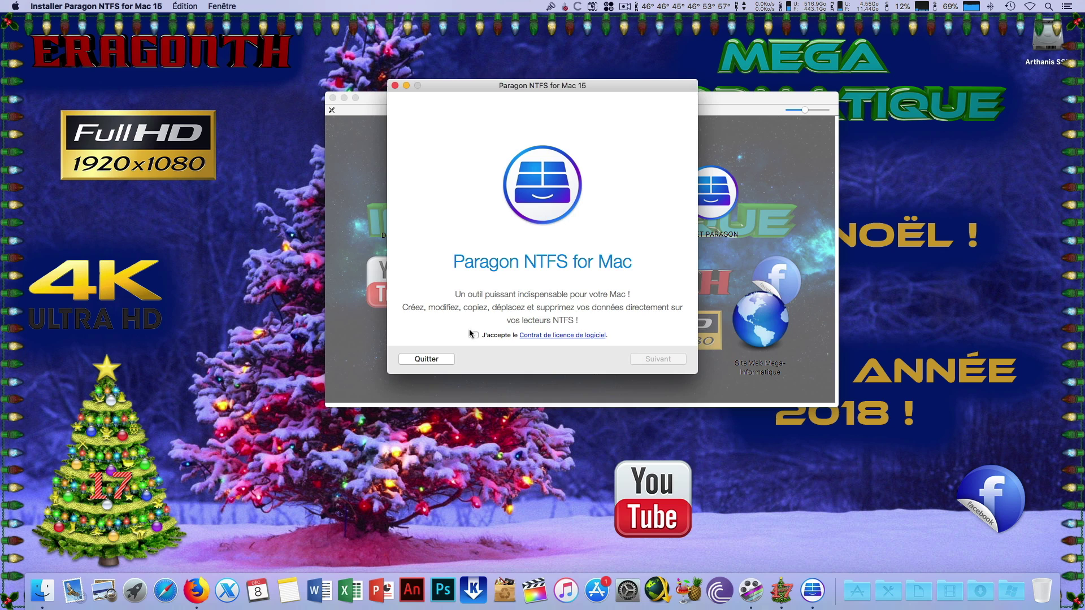
click(475, 335)
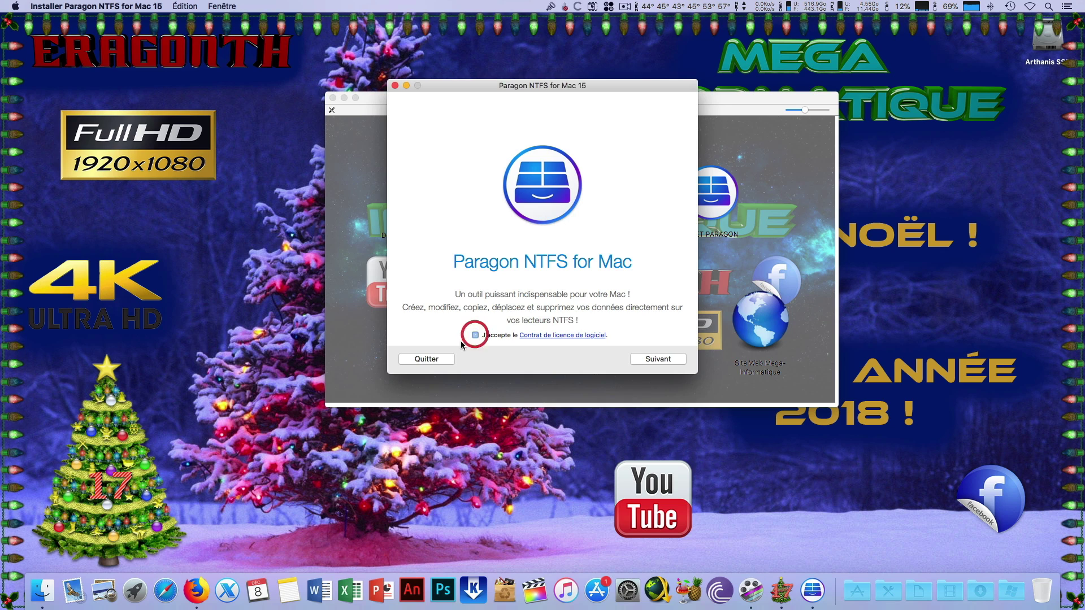
click(660, 359)
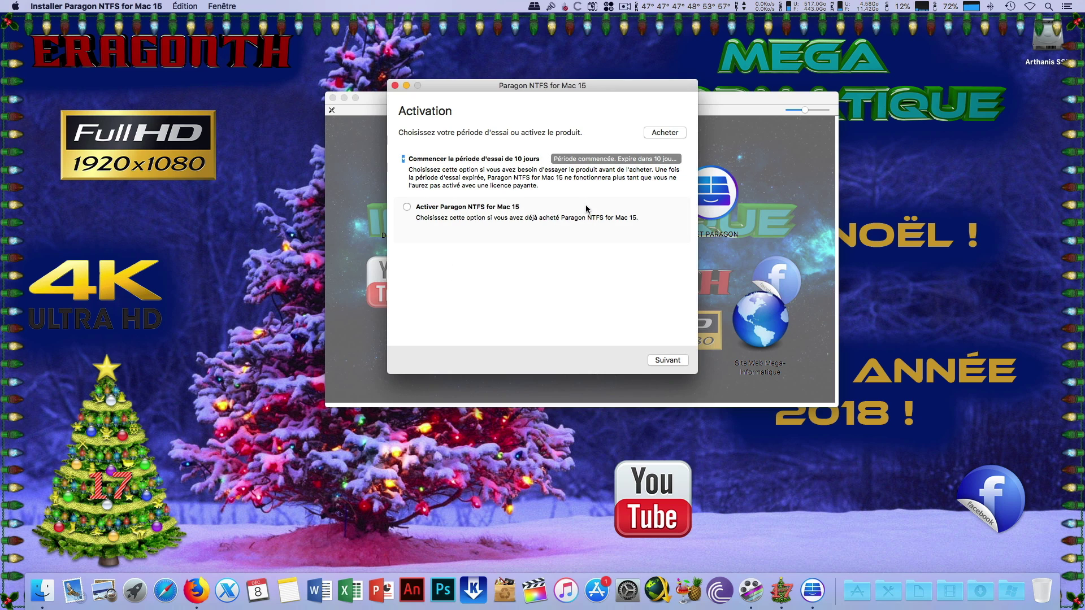
Continue with the 10-day trial period and restart the Mac to complete the installation.
click(421, 164)
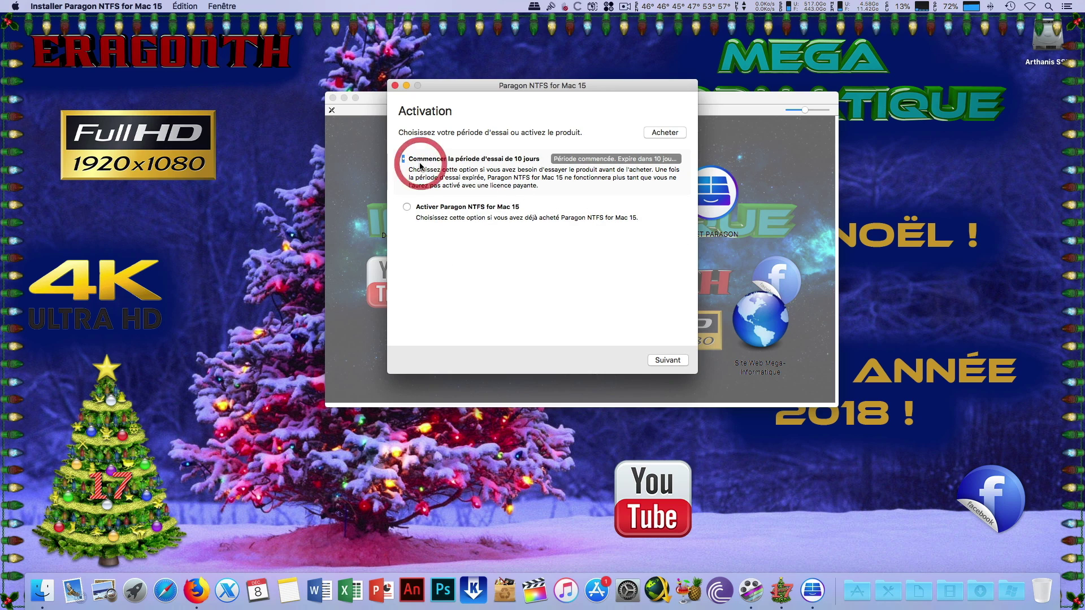
click(667, 361)
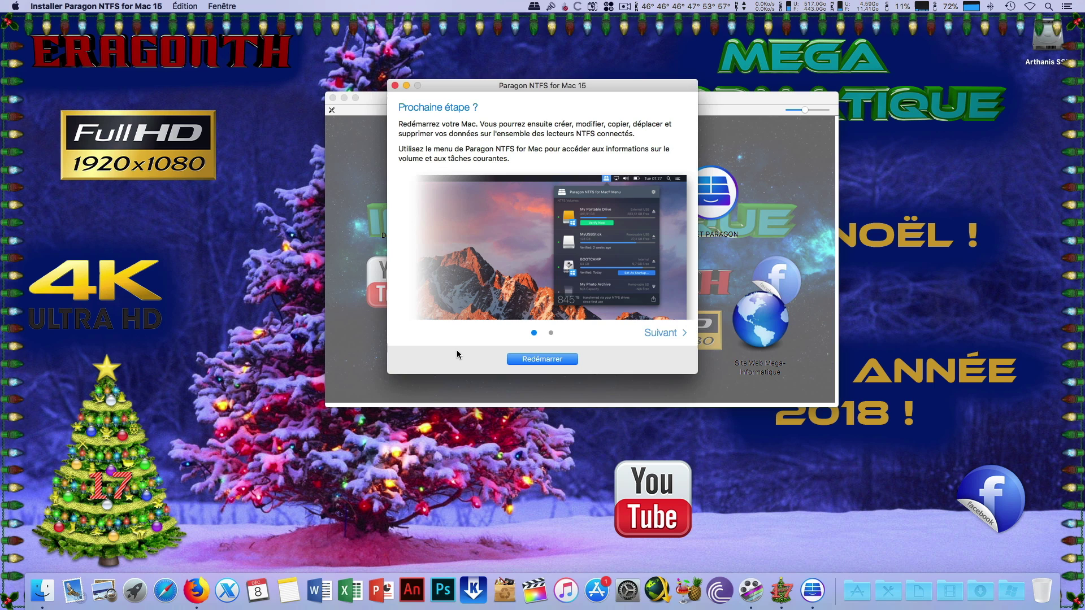
click(537, 360)
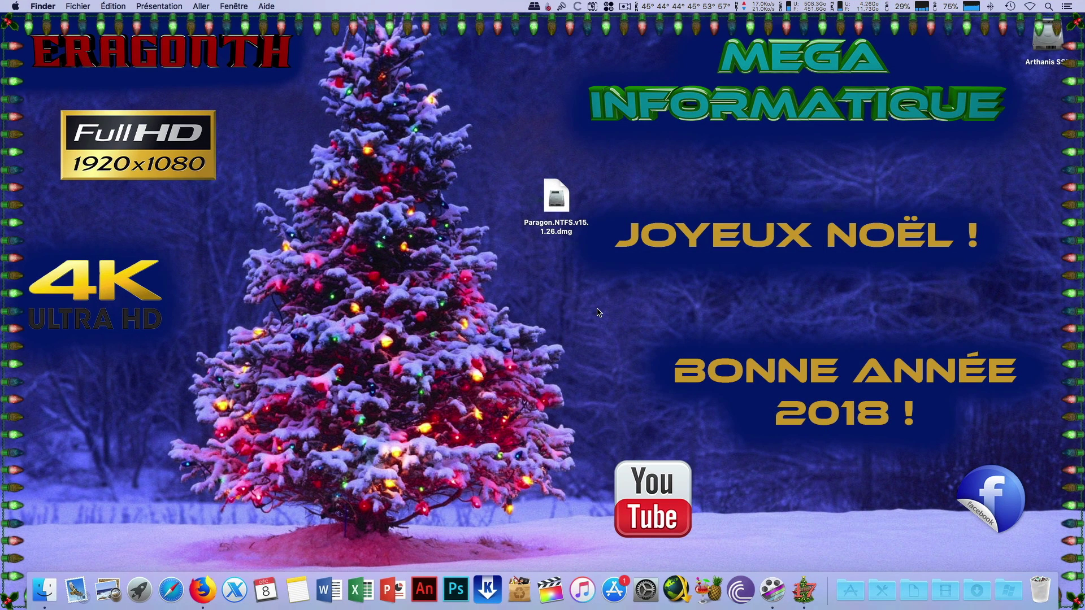
Open the full Paragon NTFS for Mac 15 application from its menu bar utility.
click(535, 7)
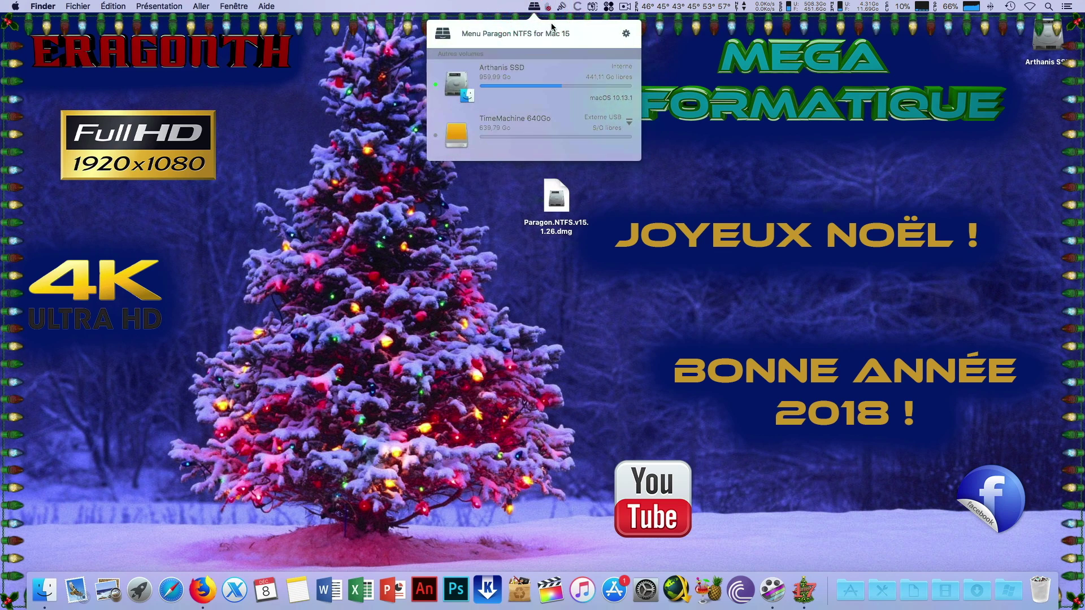
click(626, 35)
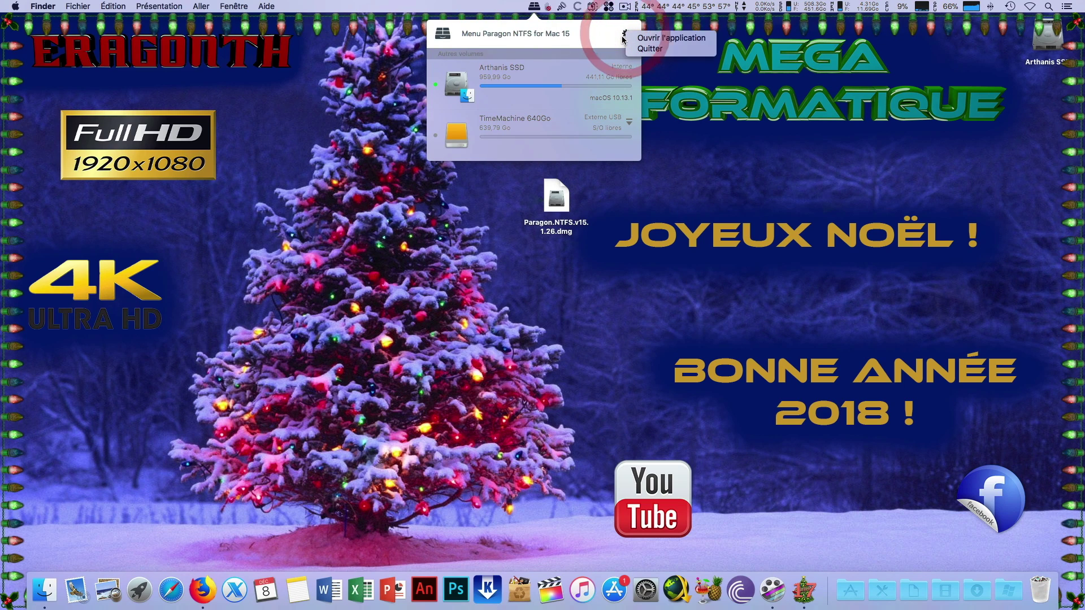
click(635, 42)
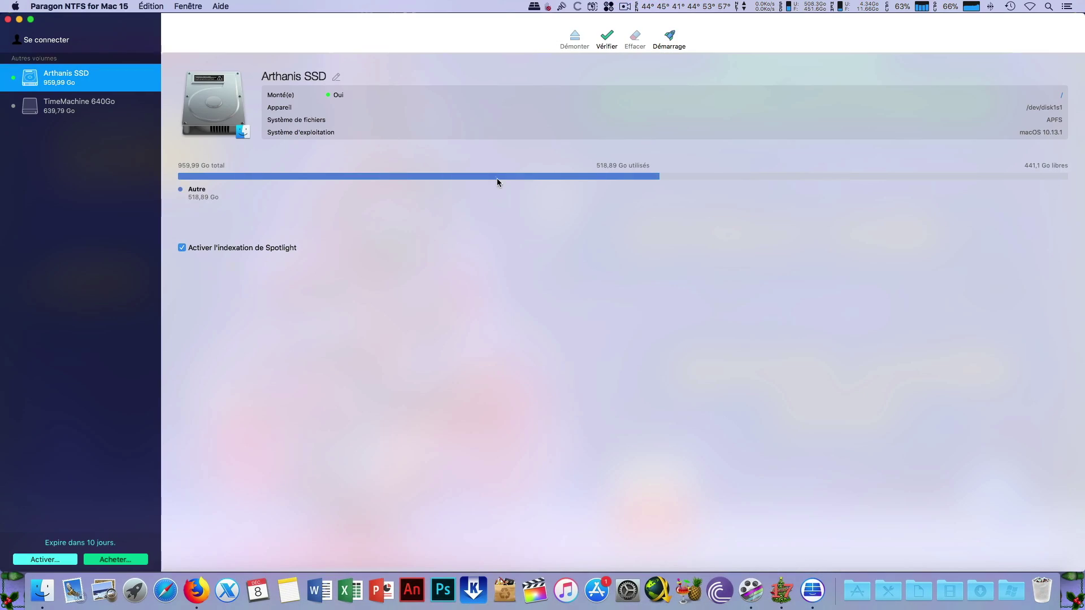
Find Paragon NTFS for Mac 15 in the Applications folder and return to its volume window.
click(852, 591)
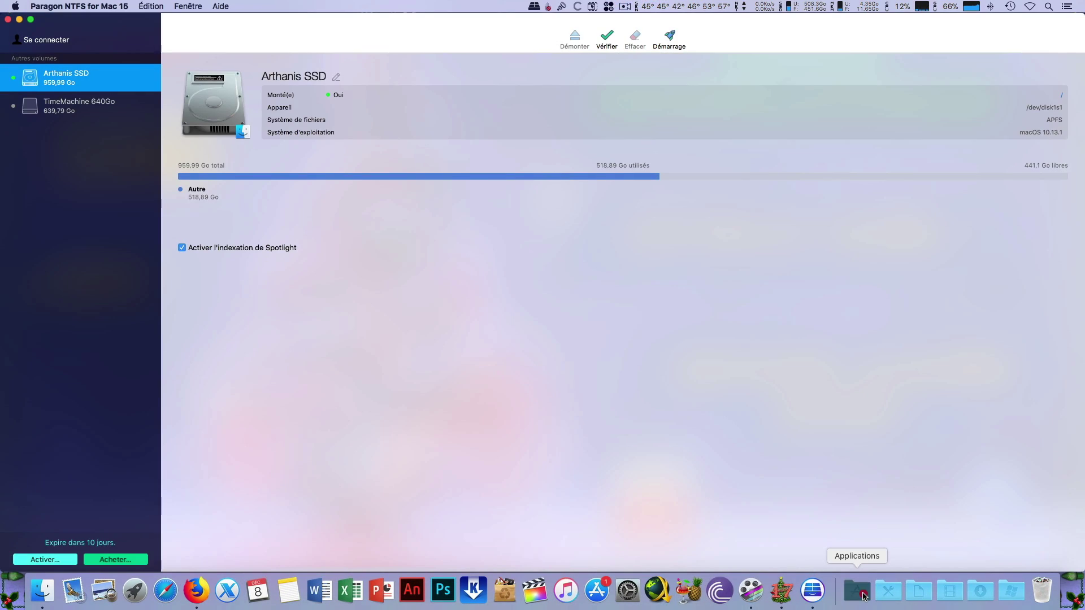
scroll(647, 428, down, 7)
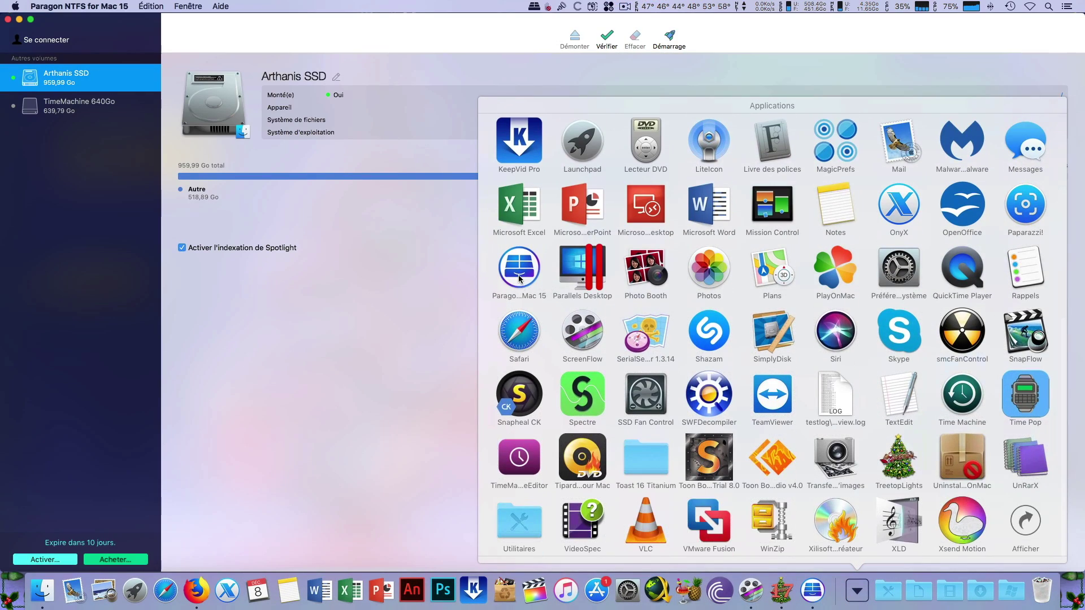
click(518, 274)
click(734, 418)
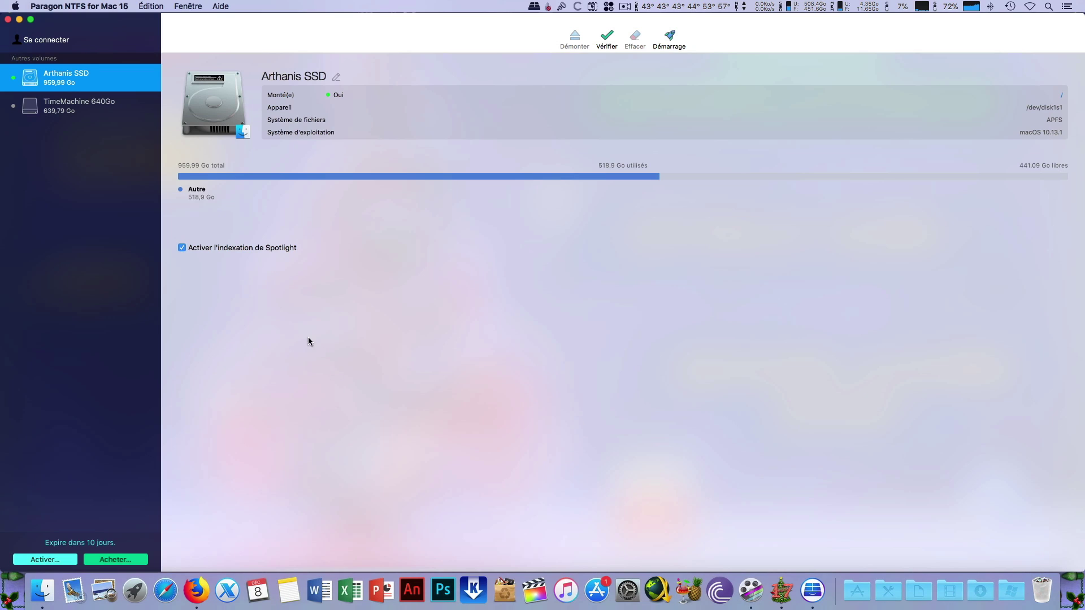
Confirm the 10-day trial option in the activation dialog and quit Paragon NTFS for Mac 15.
click(44, 560)
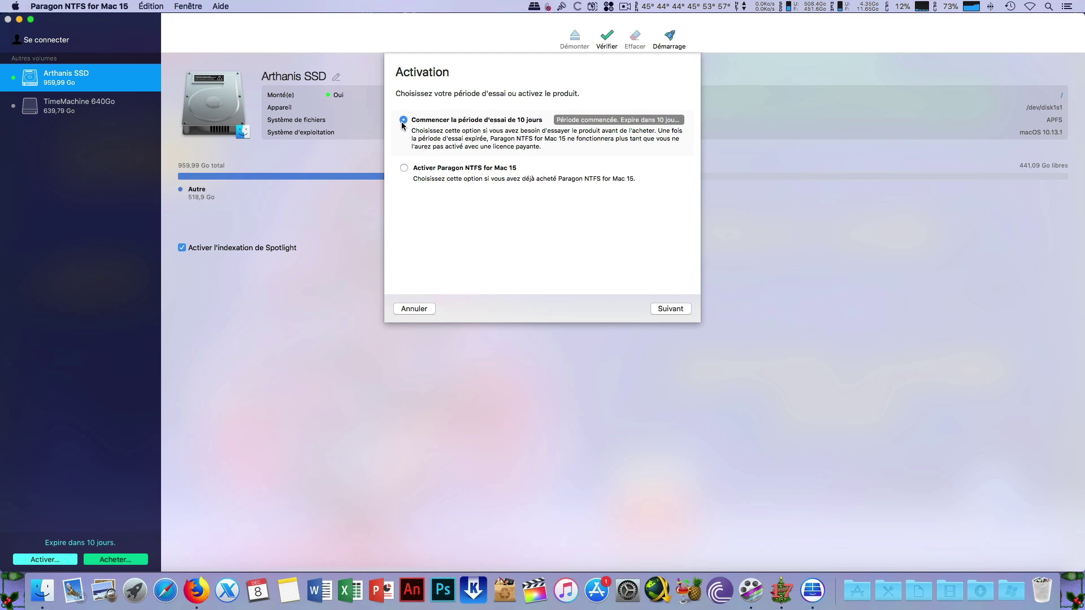
click(663, 308)
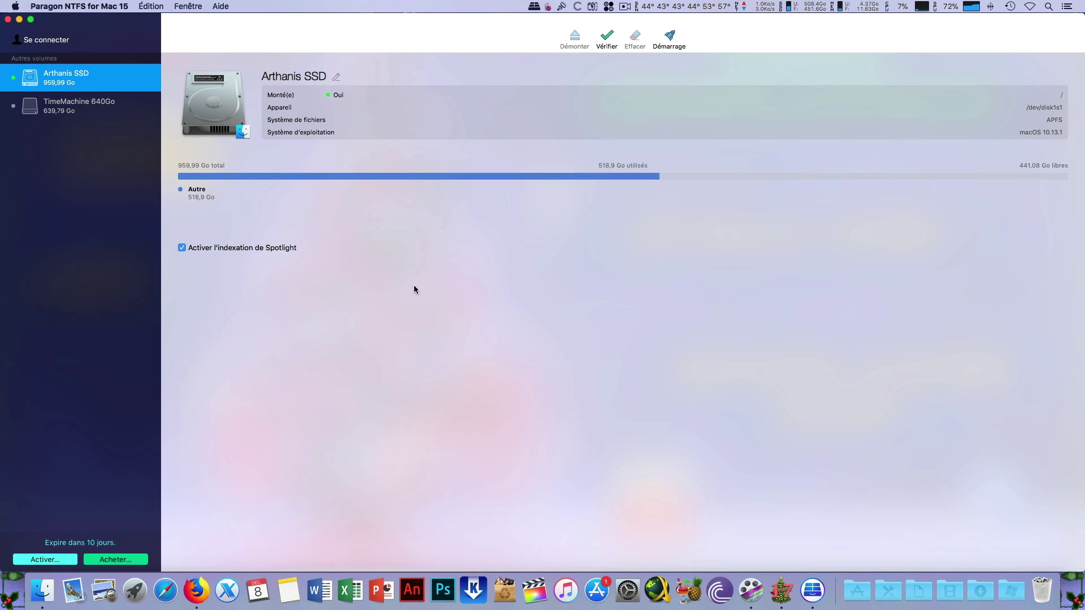
click(84, 8)
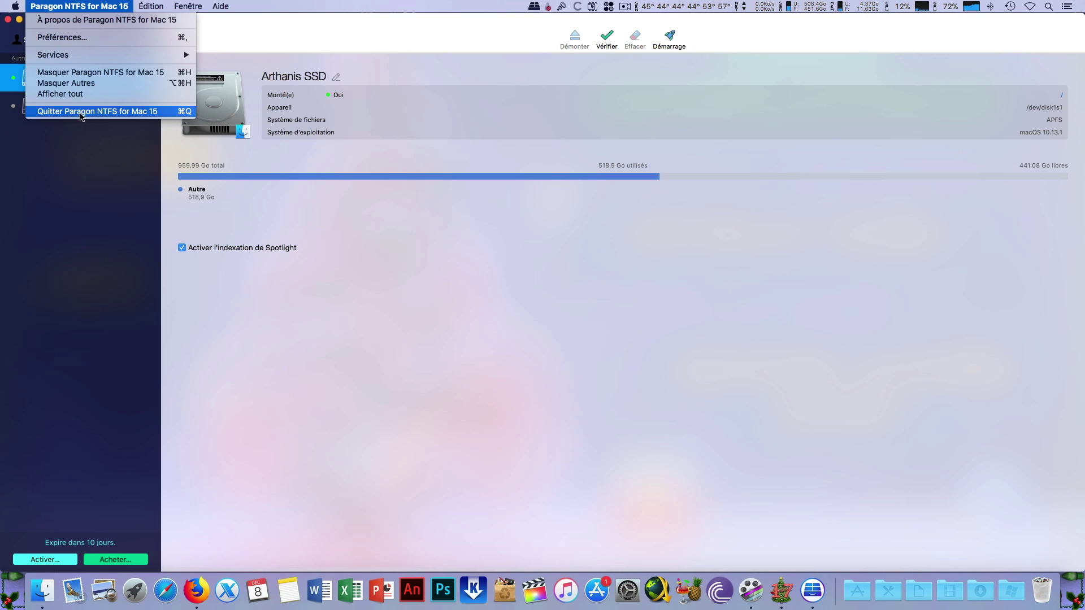
click(82, 115)
Mount the Paragon.NTFS.v15.1.26.dmg disk image, select RESET PARAGON in it and close the image window.
click(551, 198)
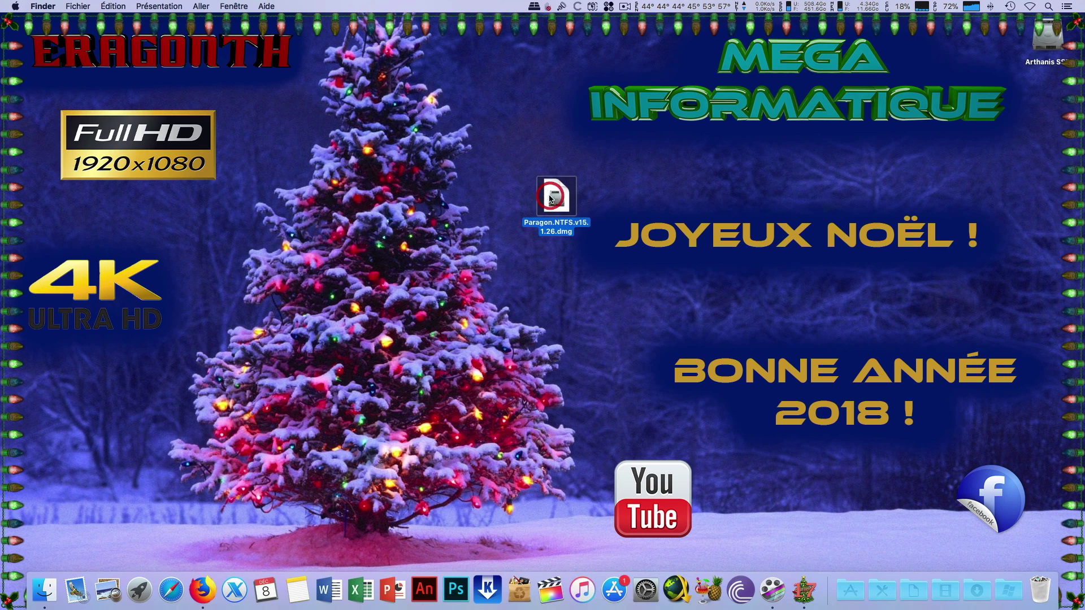
click(682, 317)
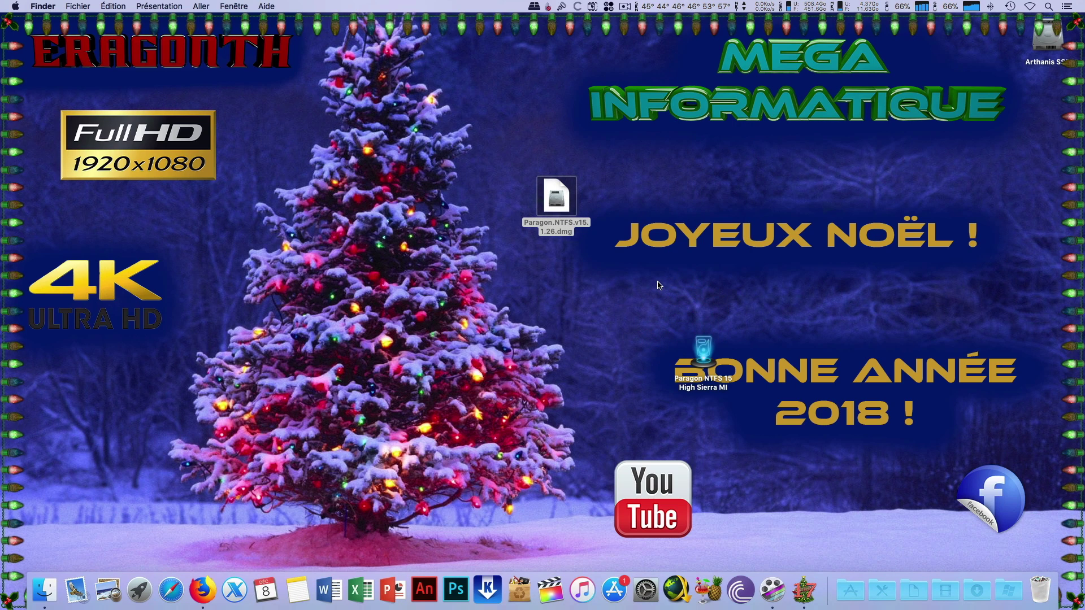
drag(716, 187, 783, 607)
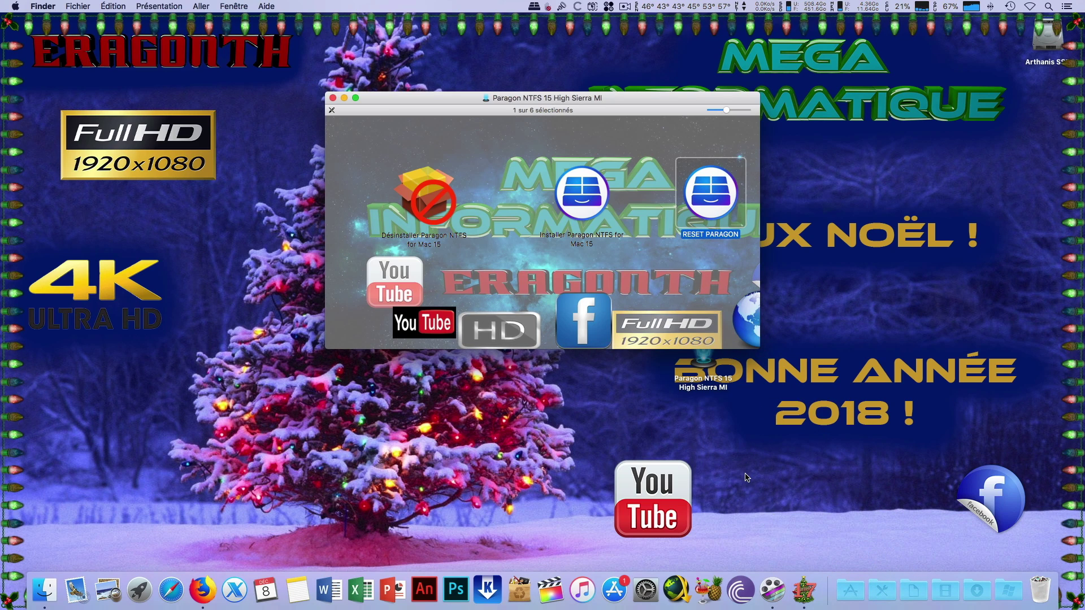
click(333, 98)
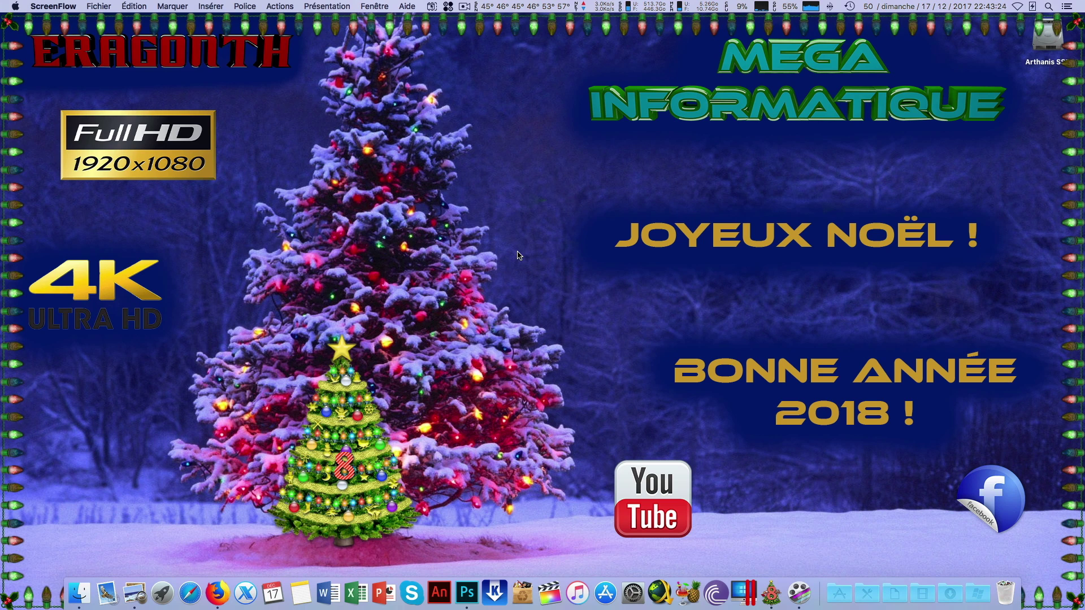
Open the Paragon NTFS application from its menu bar utility to check the remaining trial period.
click(527, 38)
click(373, 7)
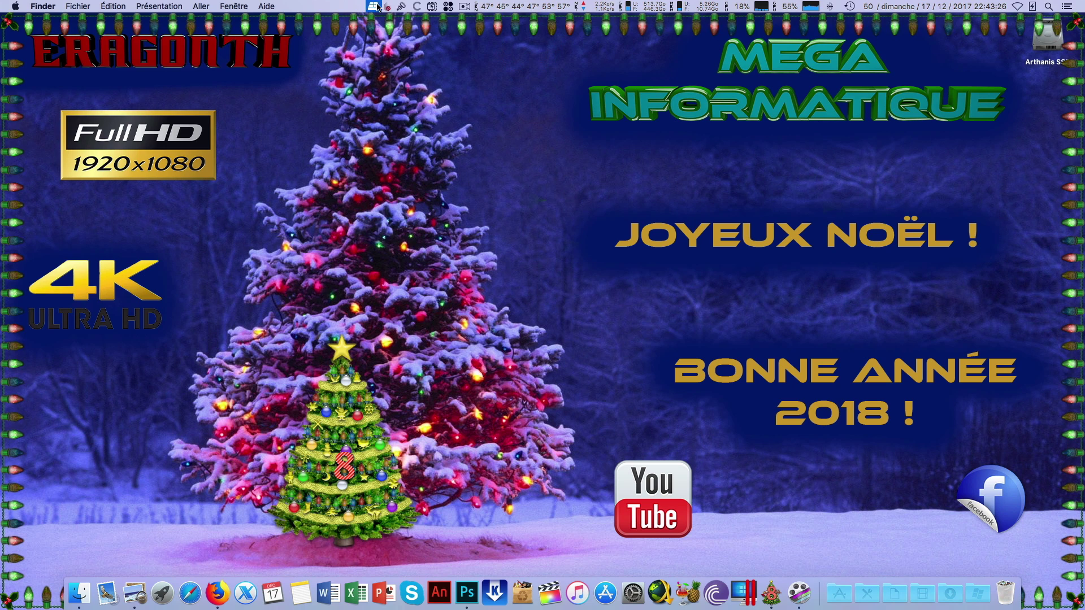
click(464, 37)
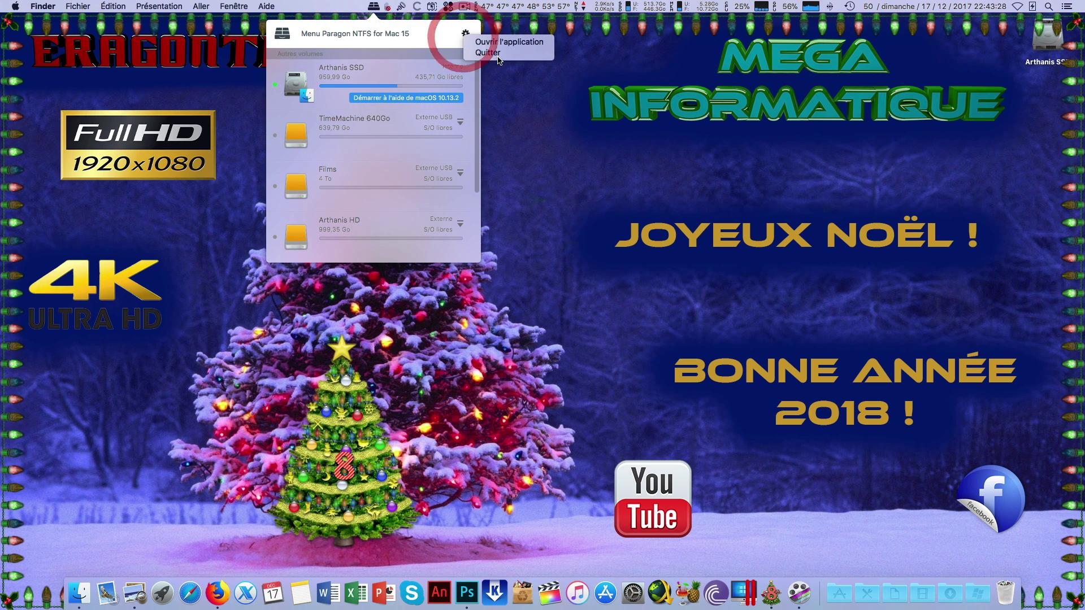
click(505, 42)
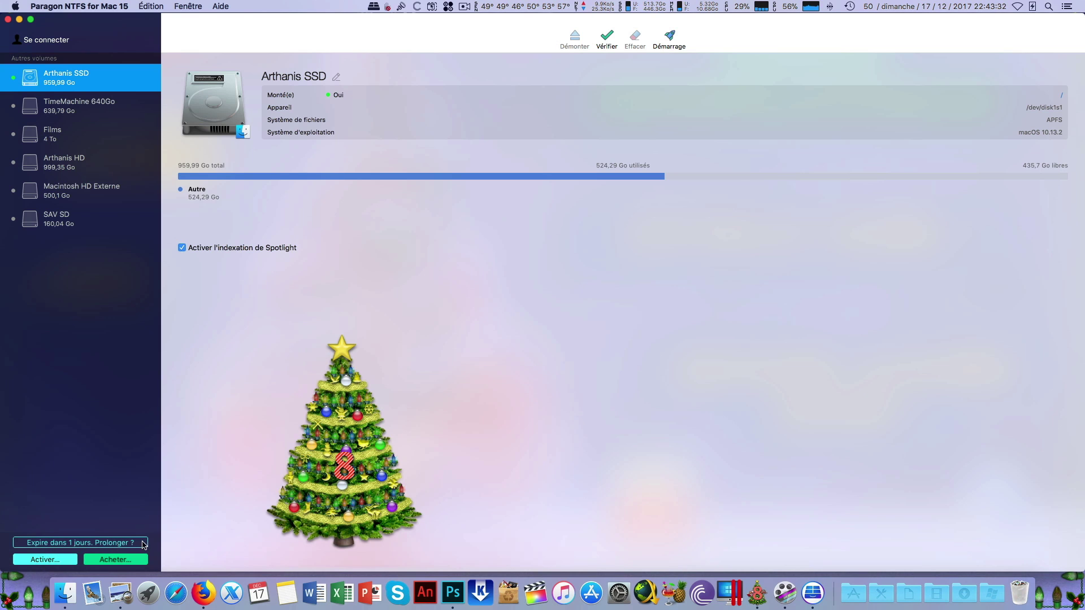
Reposition the Christmas tree decoration and quit the Paragon NTFS for Mac 15 application.
drag(347, 474, 487, 425)
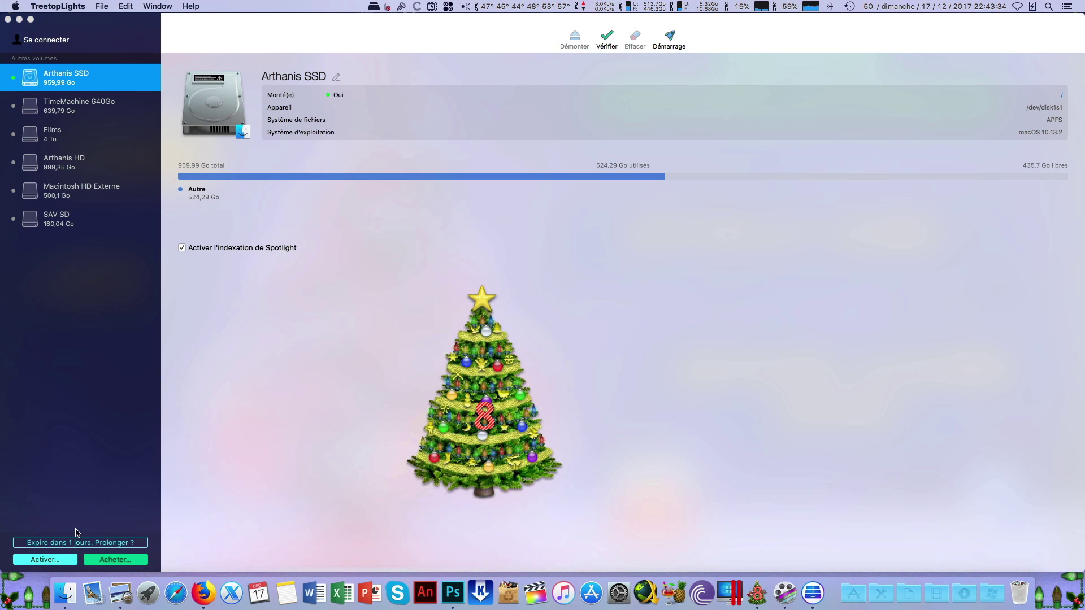
click(333, 326)
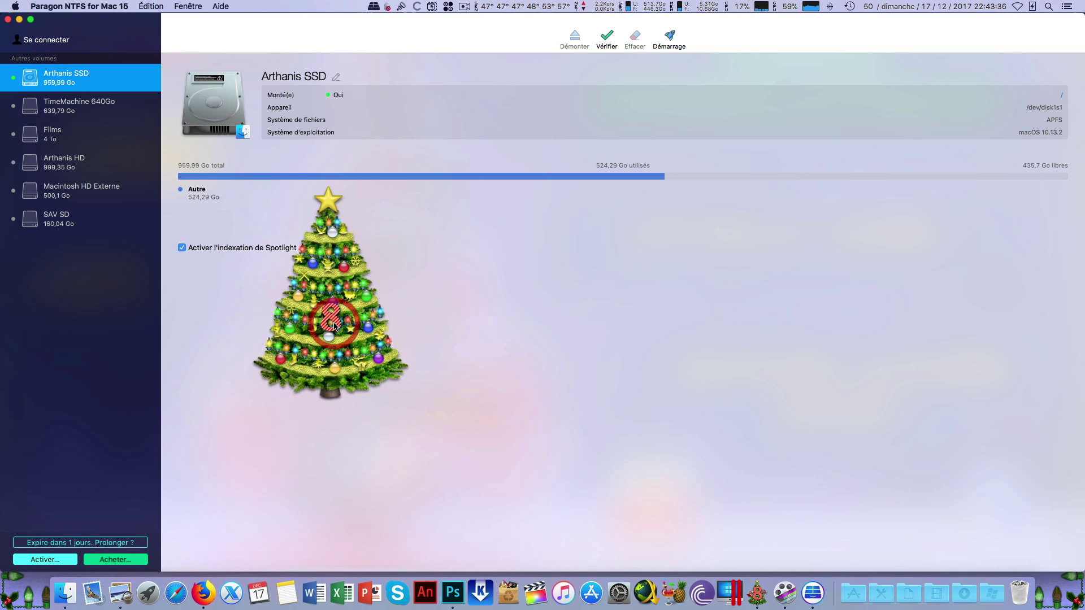
click(79, 7)
click(102, 112)
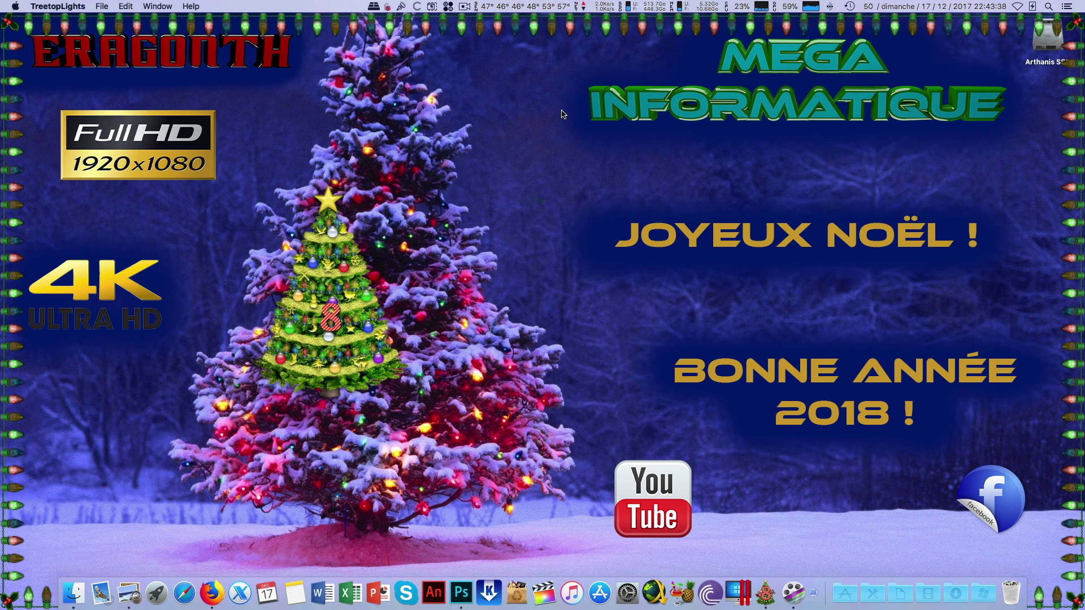
click(373, 7)
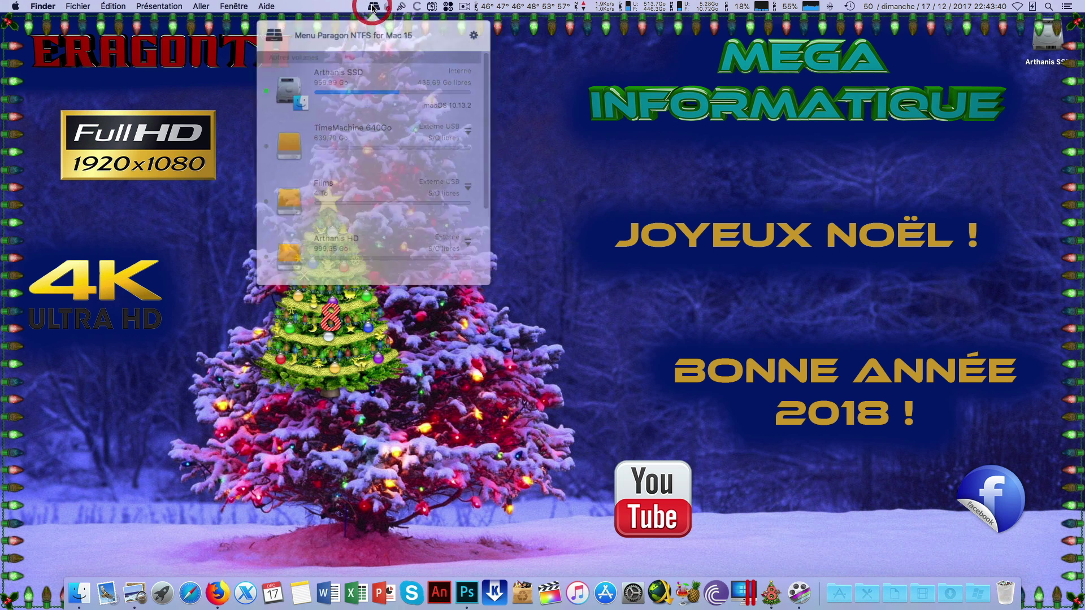
click(551, 209)
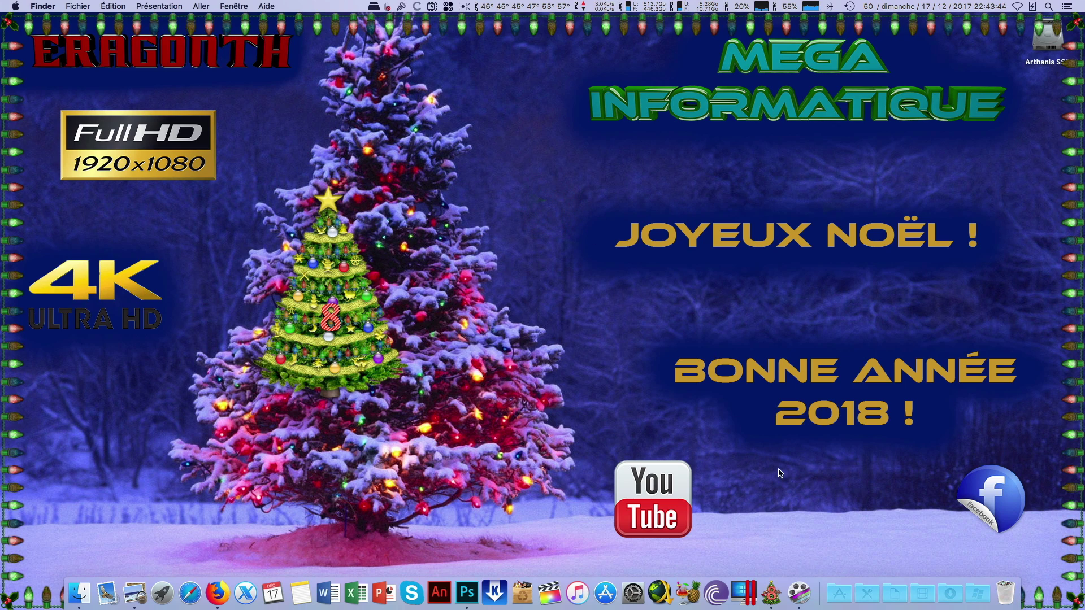
Launch RESET PARAGON from the Applications folder and allow it to open.
click(840, 594)
scroll(637, 325, down, 2)
scroll(637, 325, down, 5)
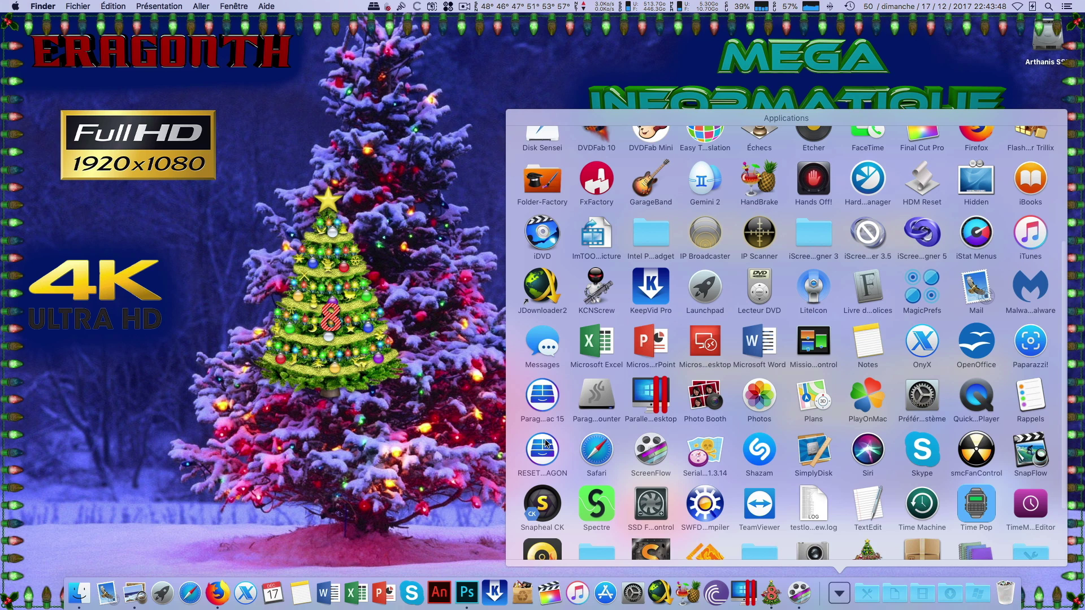
click(546, 450)
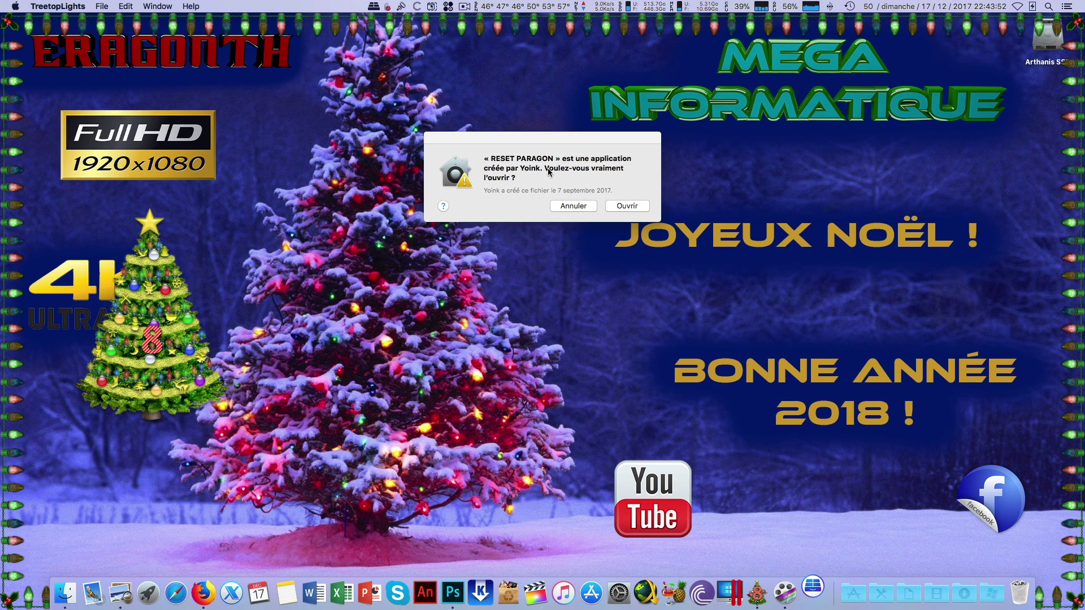
drag(565, 134, 582, 116)
click(662, 189)
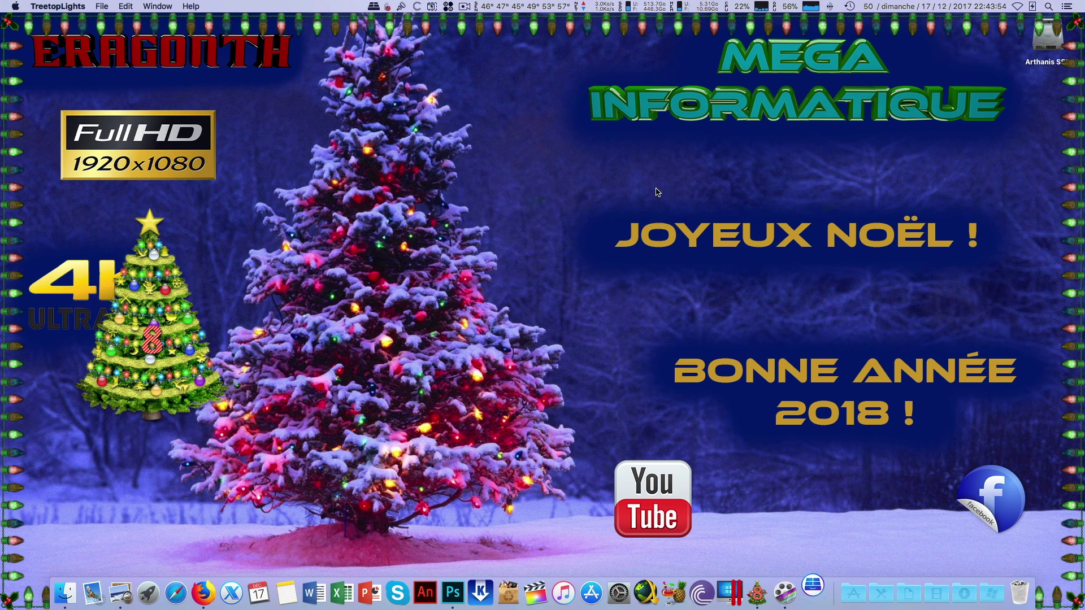
Enter the account password to authorise RESET PARAGON to make changes.
click(568, 208)
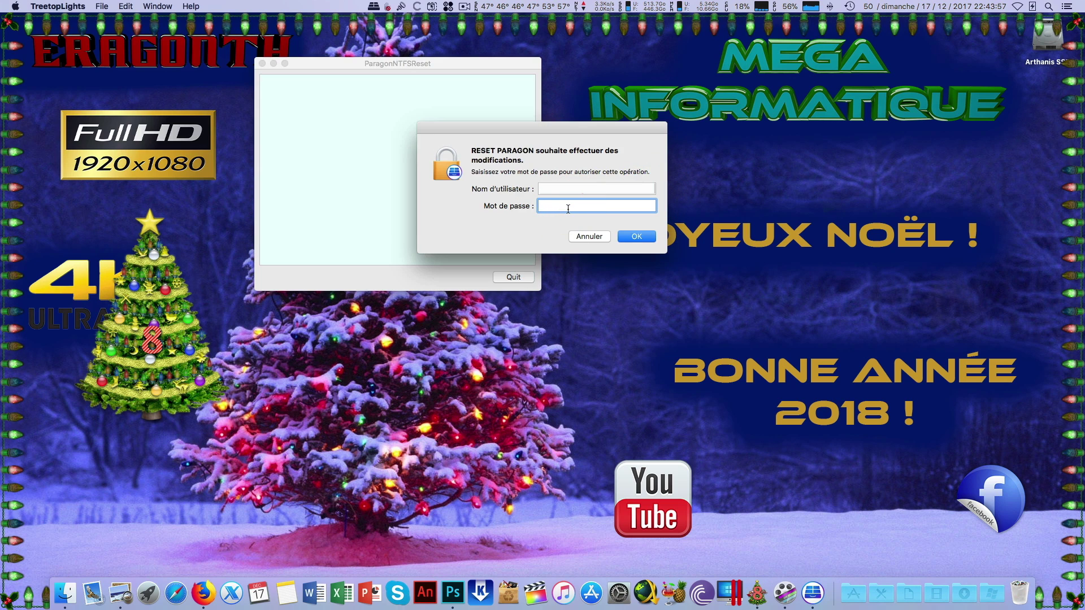
text(•••••••••)
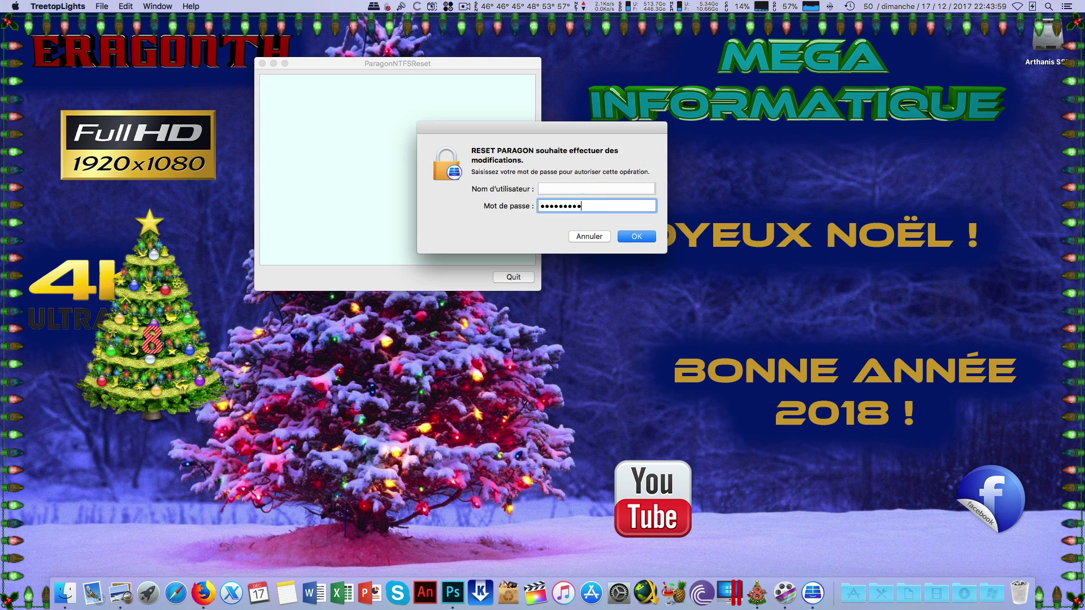
text(••)
key(Return)
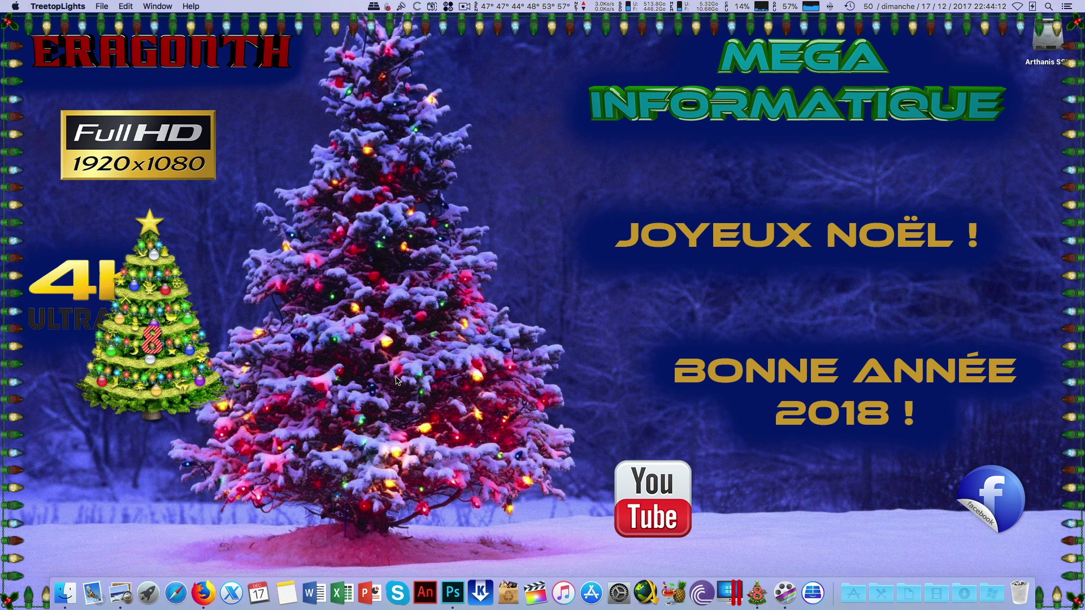
Open the full Paragon NTFS for Mac 15 application from its status utility.
click(373, 6)
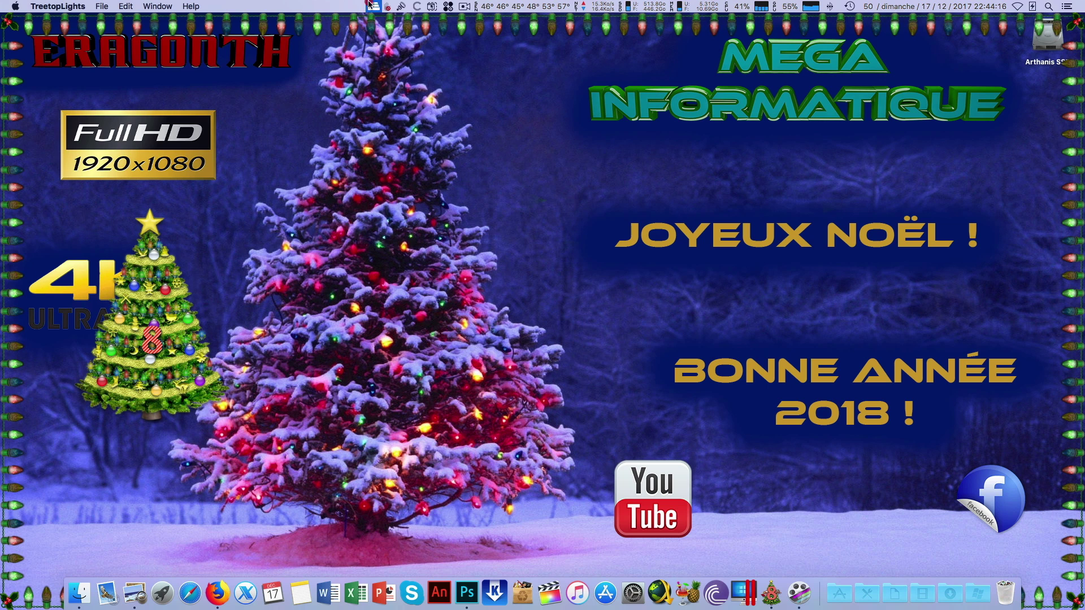
click(467, 35)
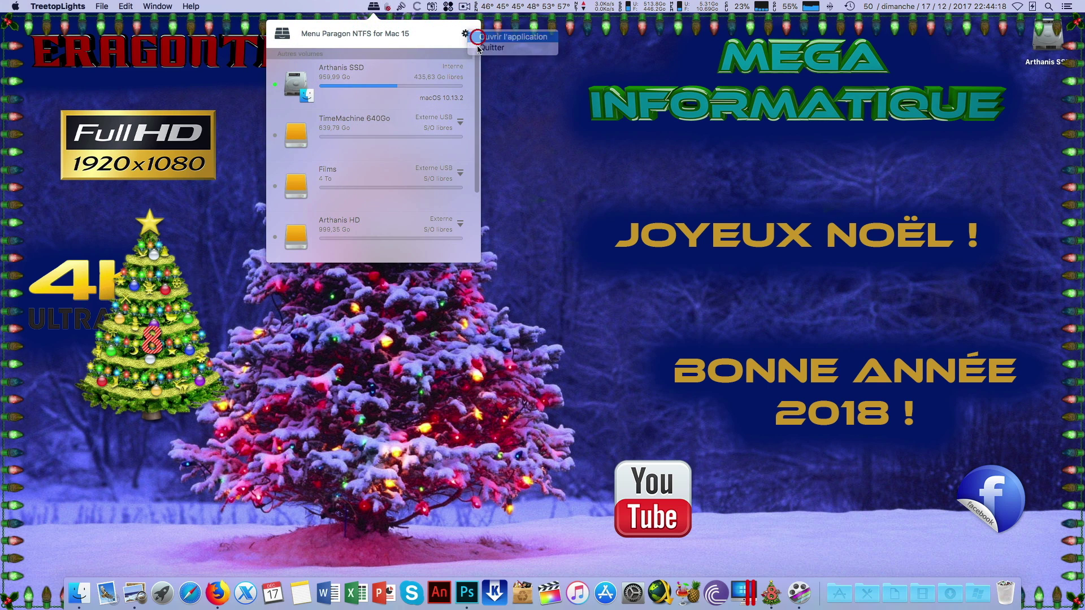
click(492, 41)
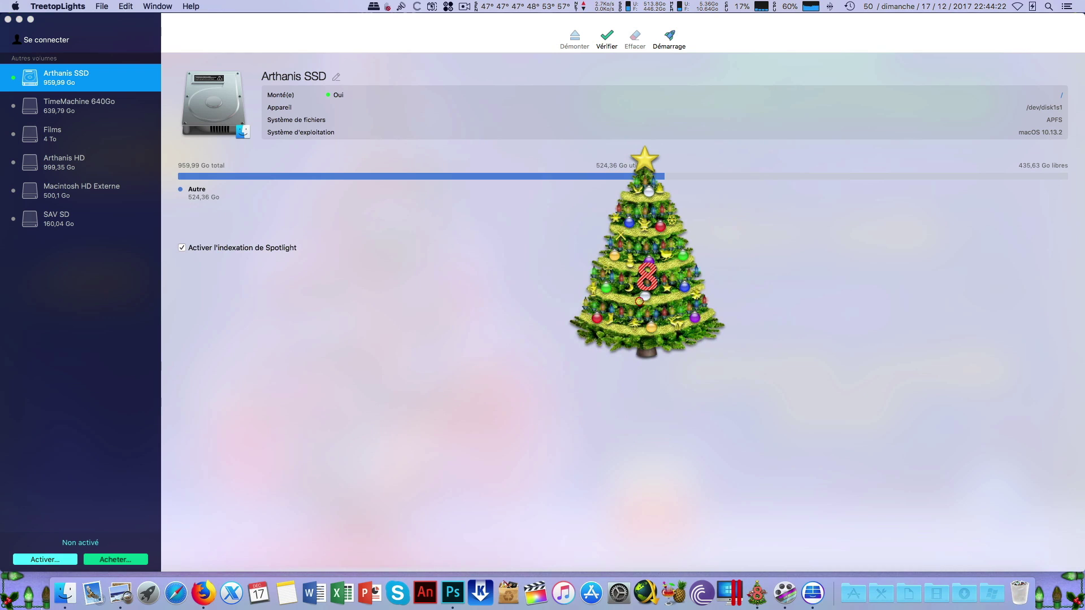
Activate Paragon NTFS for Mac 15 by starting its 10-day trial period, with the Christmas tree decoration moved out of the way.
click(55, 551)
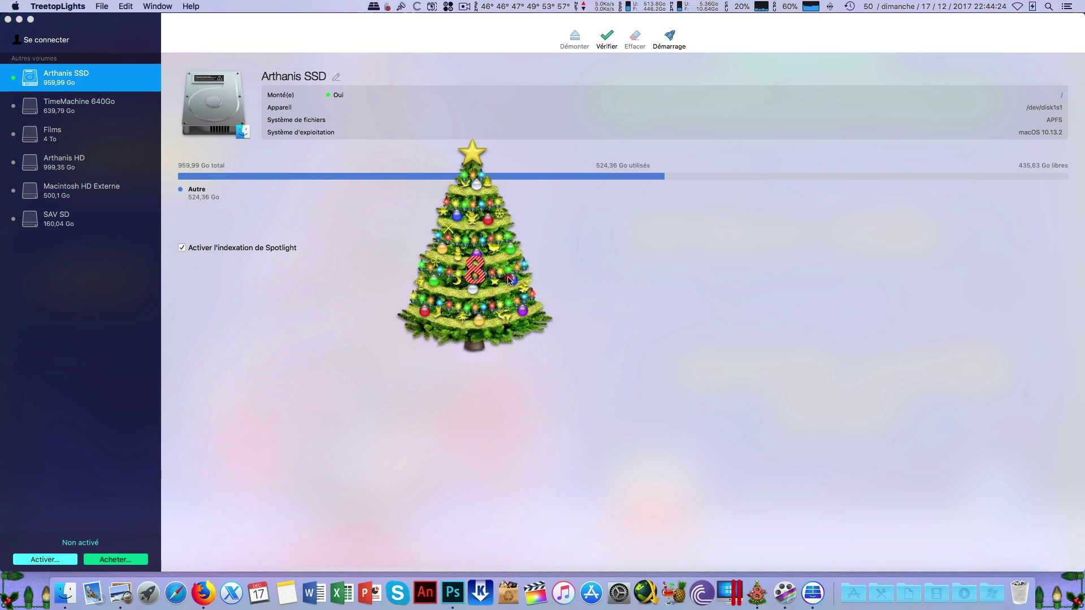
click(41, 560)
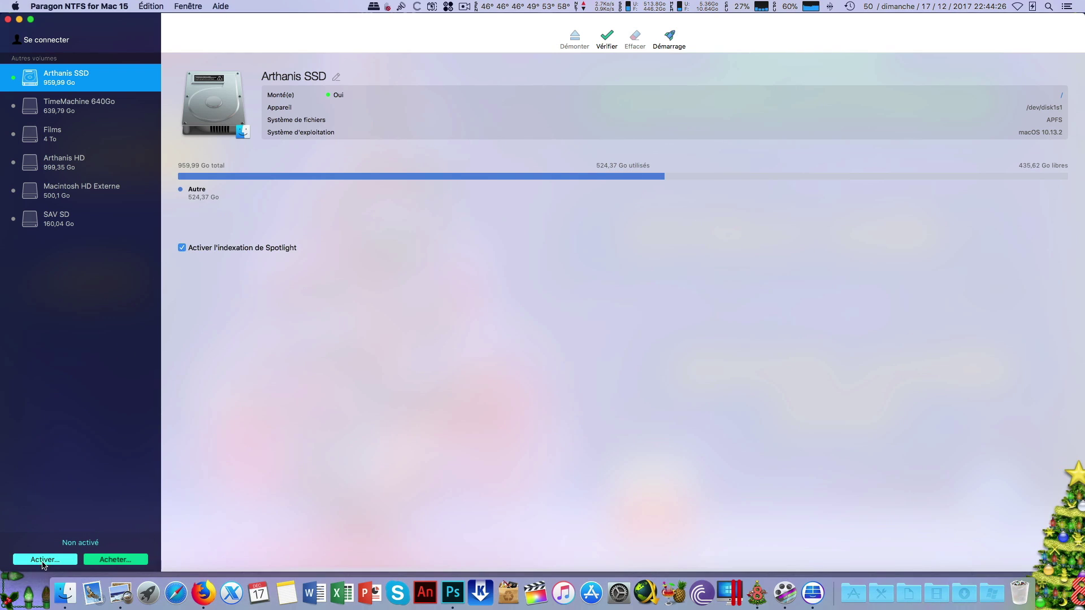
click(454, 124)
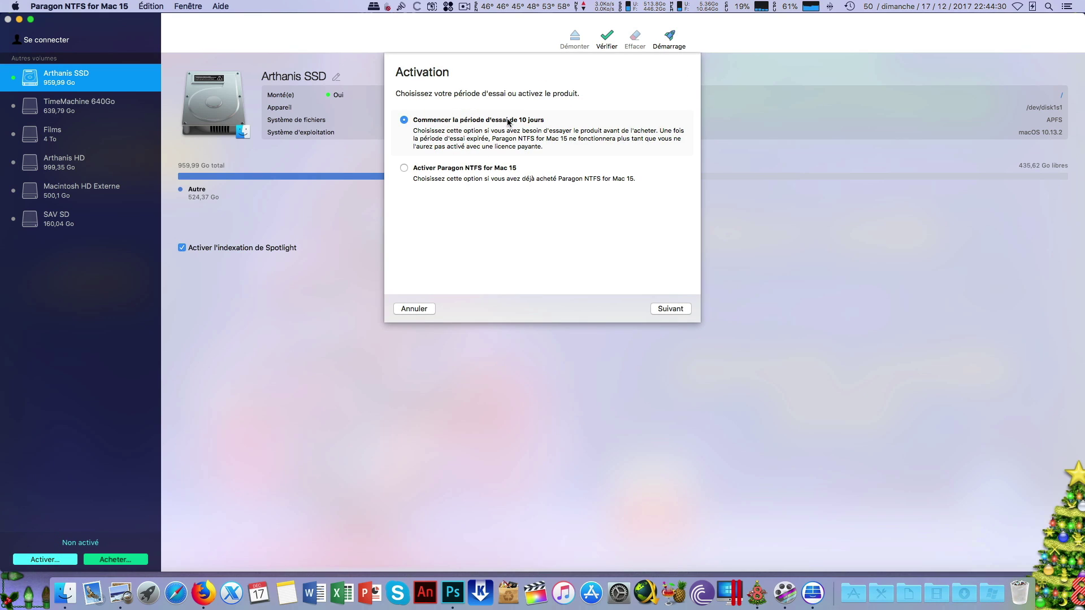
click(667, 309)
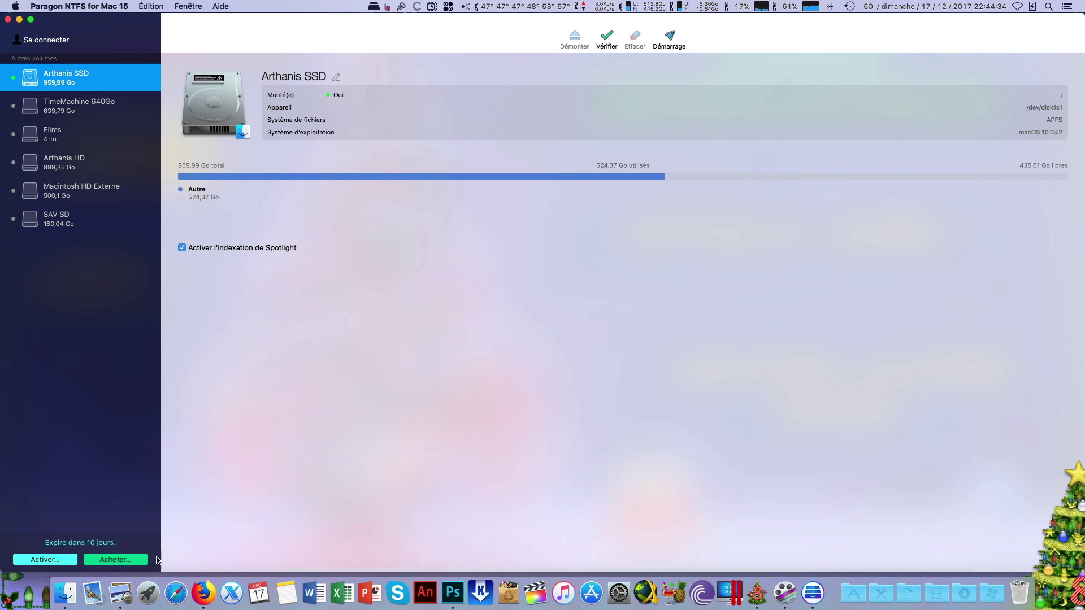
Quit the Paragon NTFS for Mac 15 application and return to the desktop.
click(396, 390)
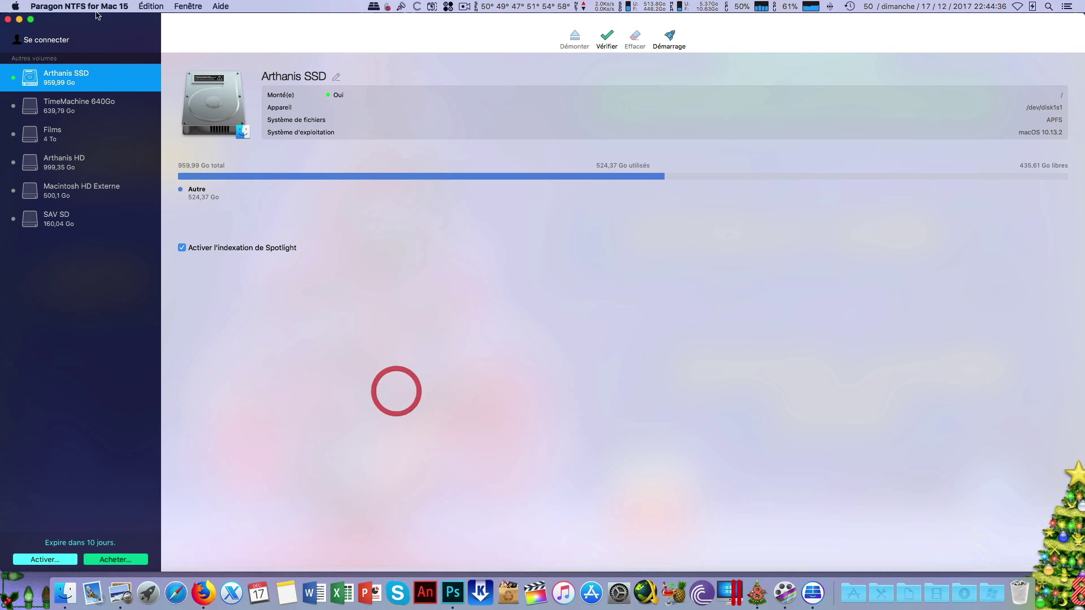
click(79, 6)
click(90, 113)
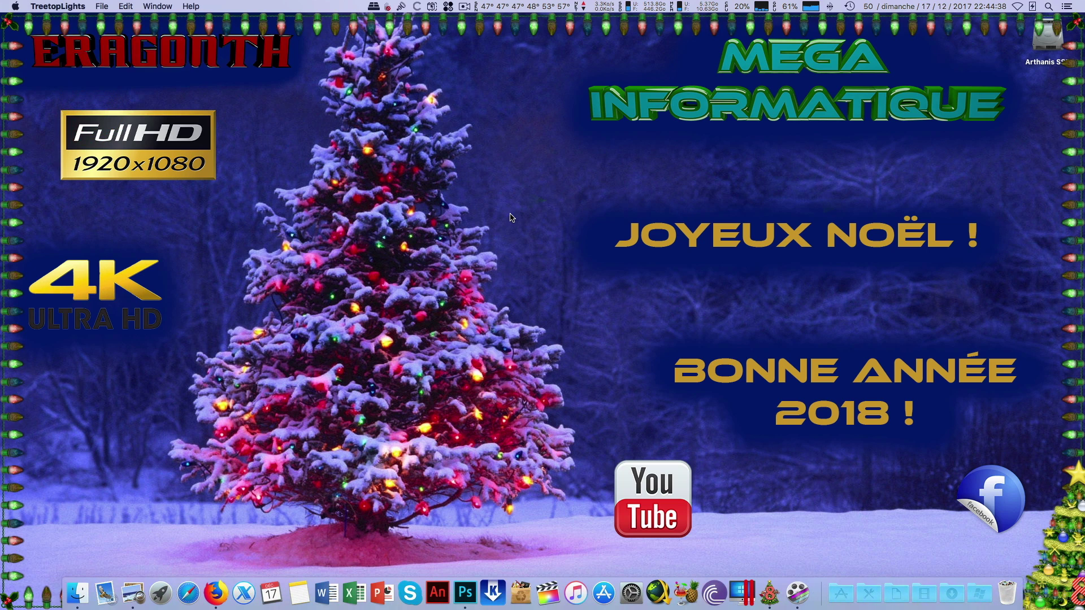